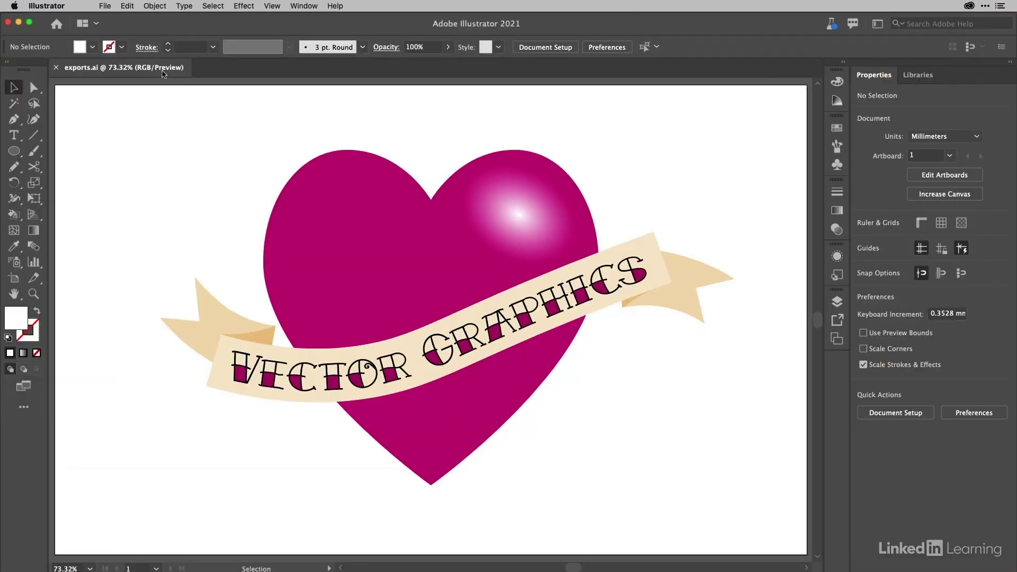
- Open File > Export > Export As for exports.ai, proposing exports.png in Chapter_23
click(104, 7)
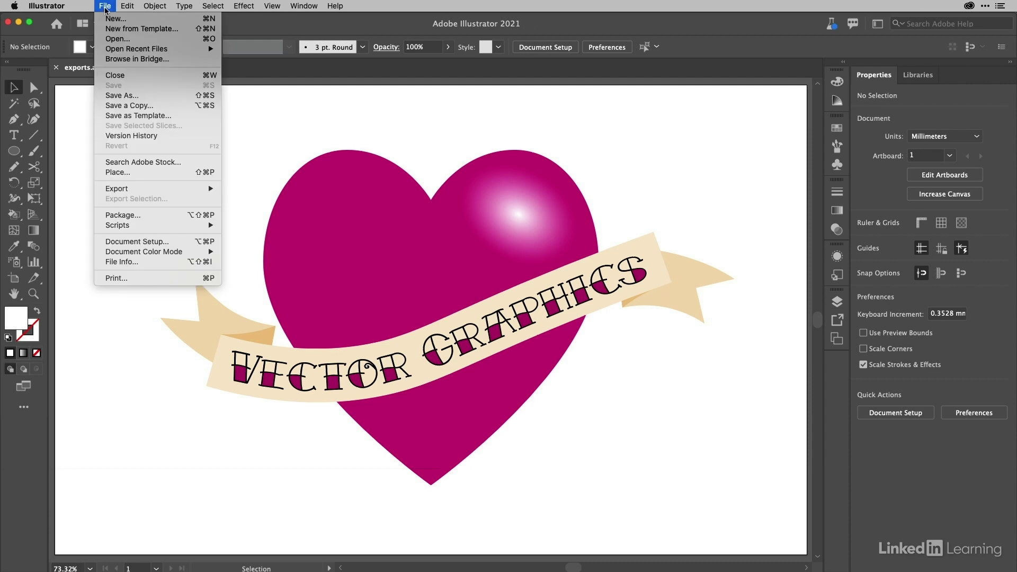
mouse_move(130, 188)
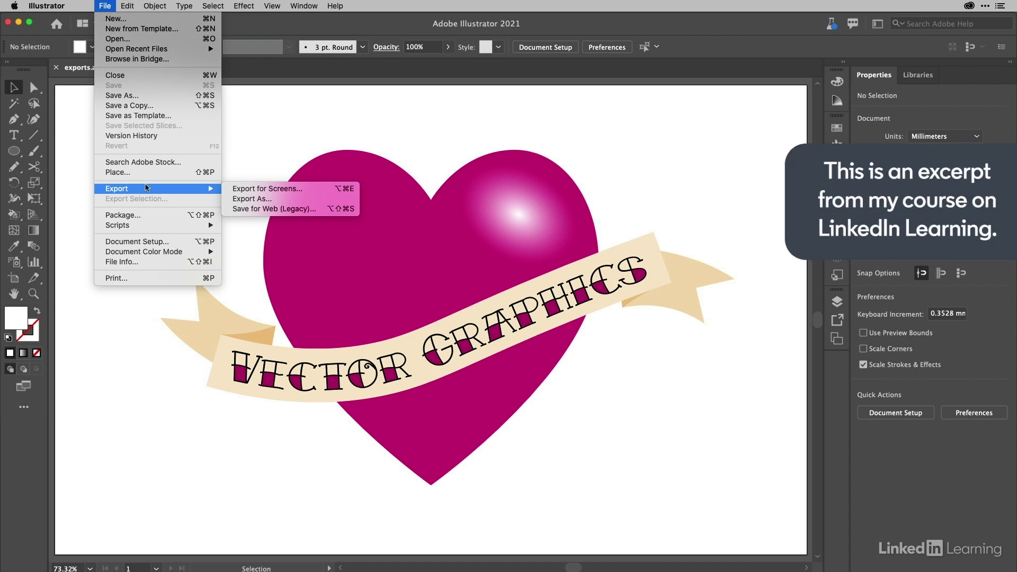
click(252, 201)
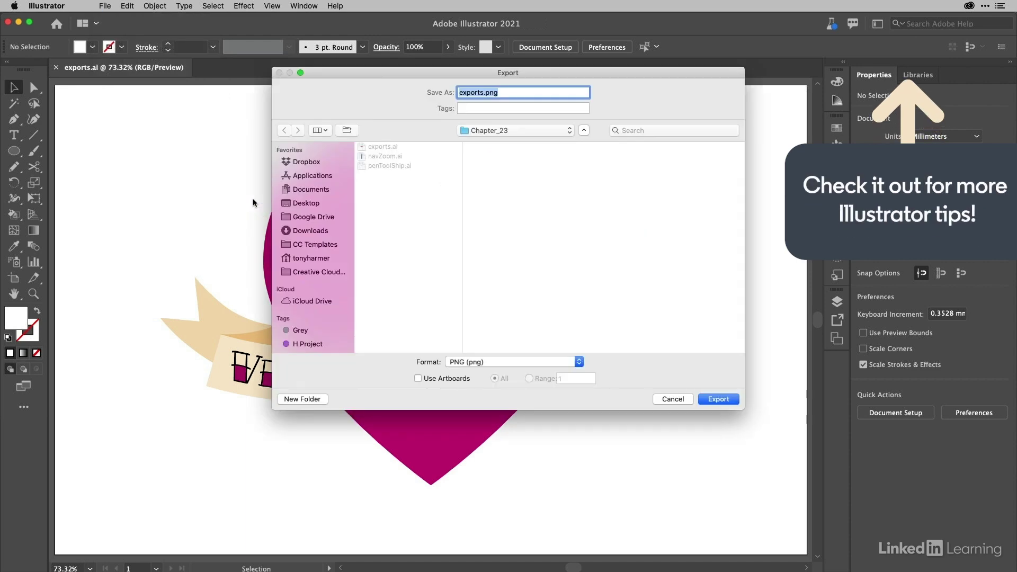
- Review the format list, keep PNG, and cancel the export
click(520, 363)
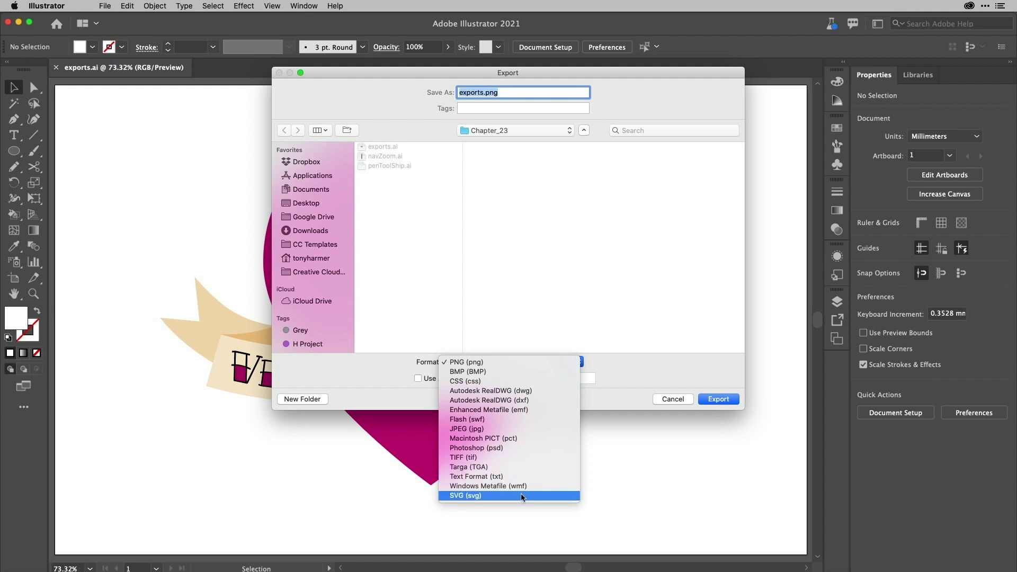
click(631, 380)
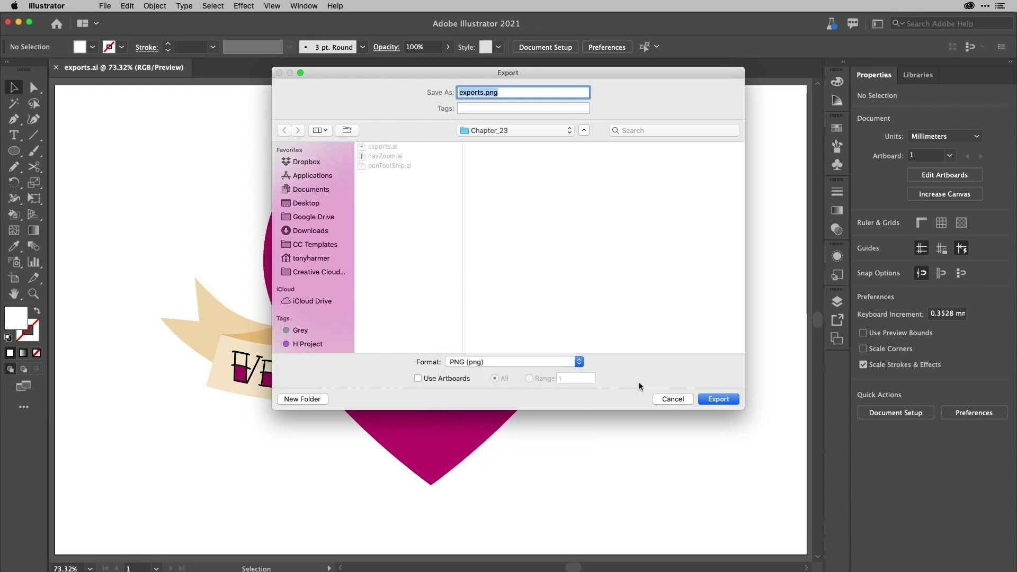
click(665, 400)
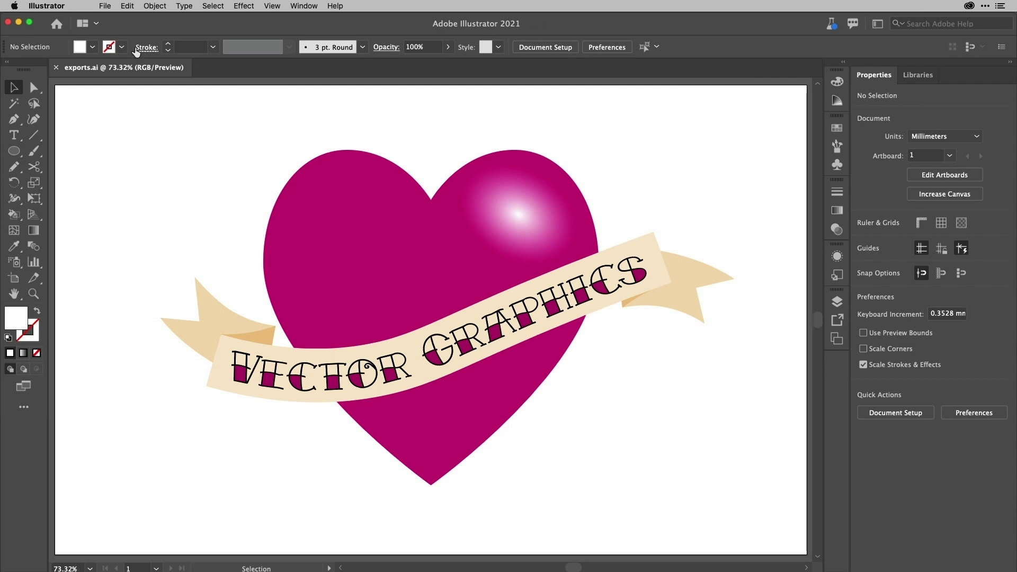
click(105, 6)
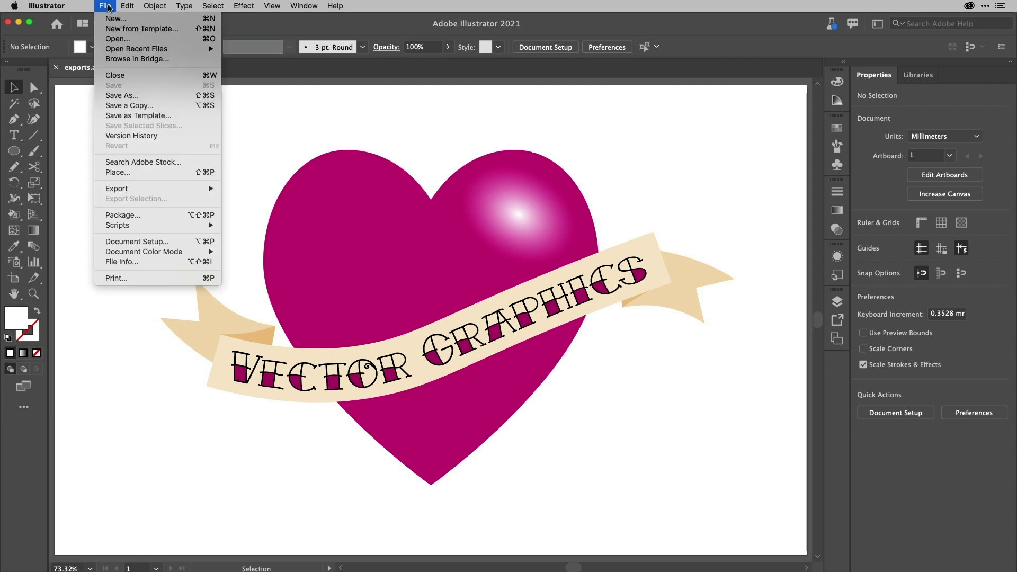
click(132, 95)
click(578, 361)
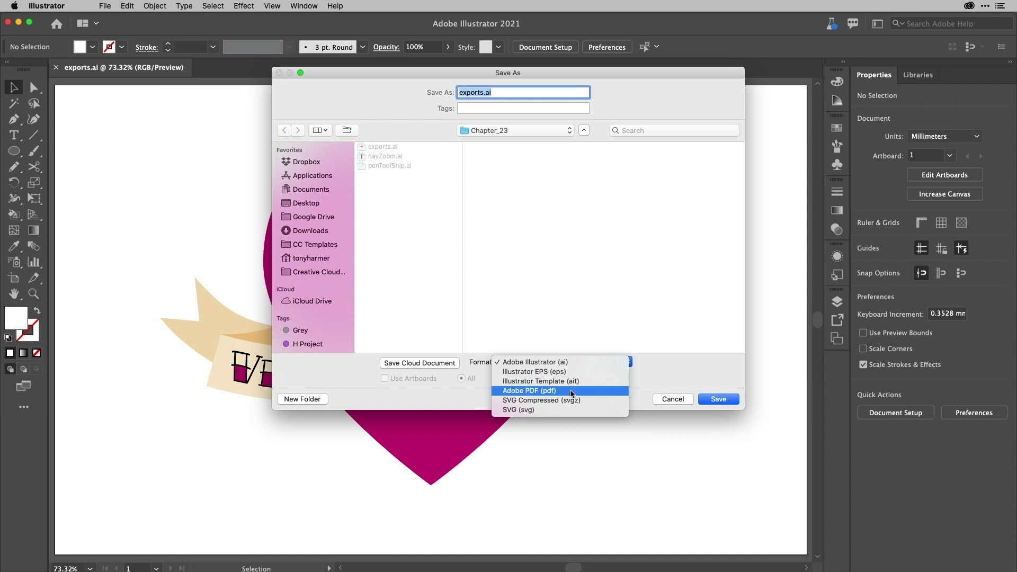
click(674, 370)
click(673, 399)
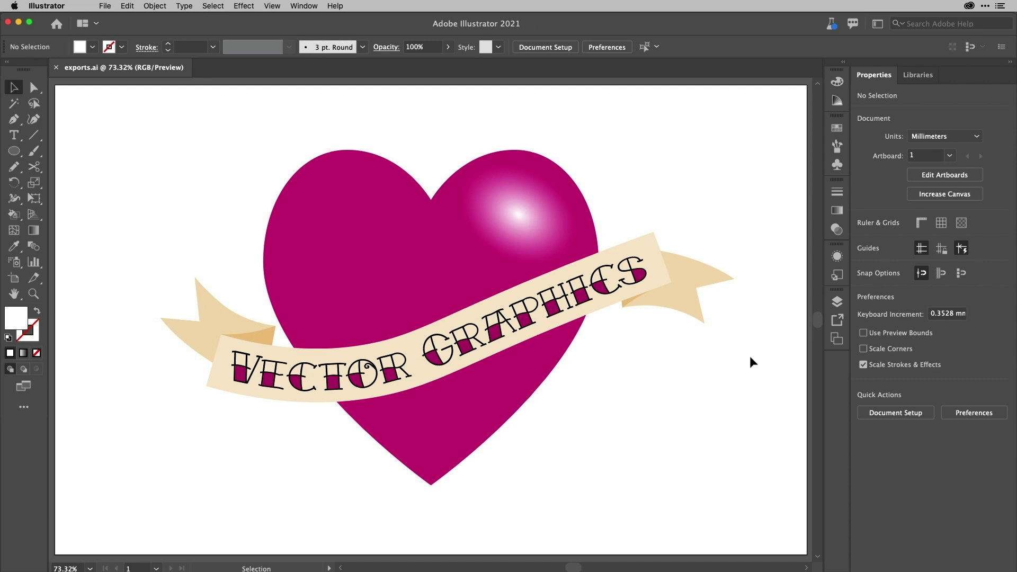
click(836, 321)
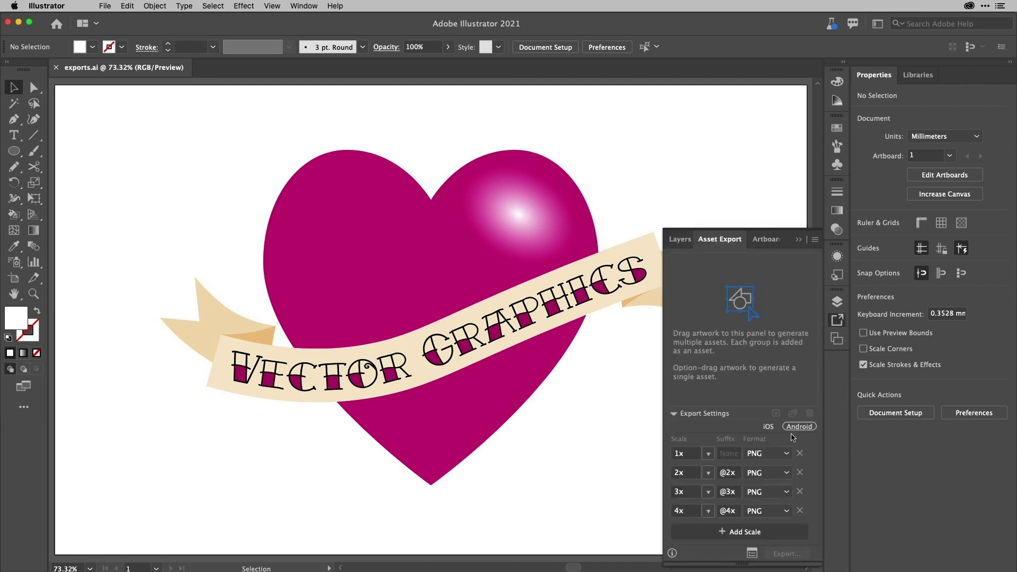
- Remove the 4x, 3x and 2x scale rows, leaving only 1x PNG
click(800, 511)
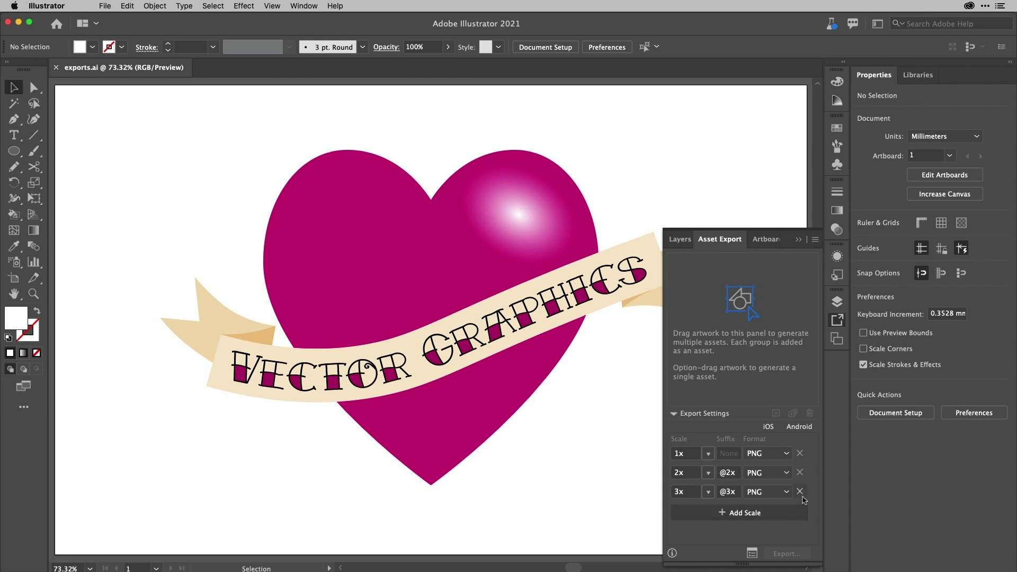
click(800, 492)
click(800, 472)
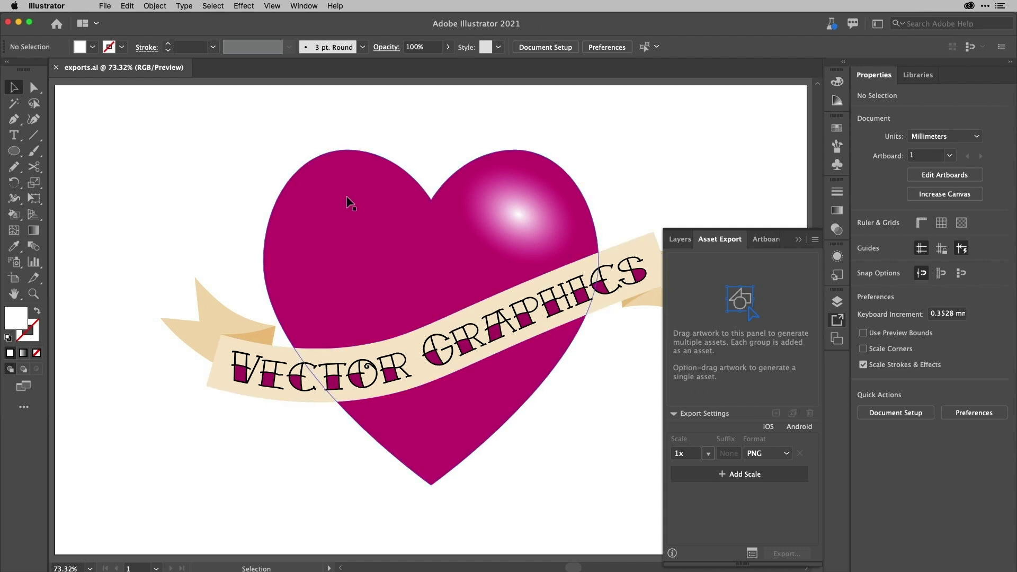
- Group the heart with its highlight and send the group behind the banner
drag(238, 166, 573, 460)
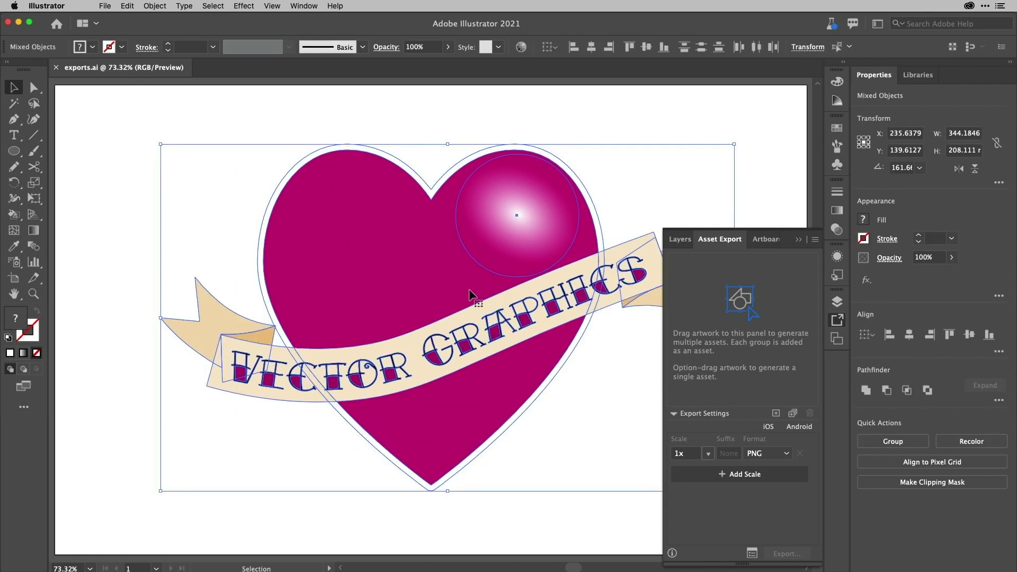
click(625, 127)
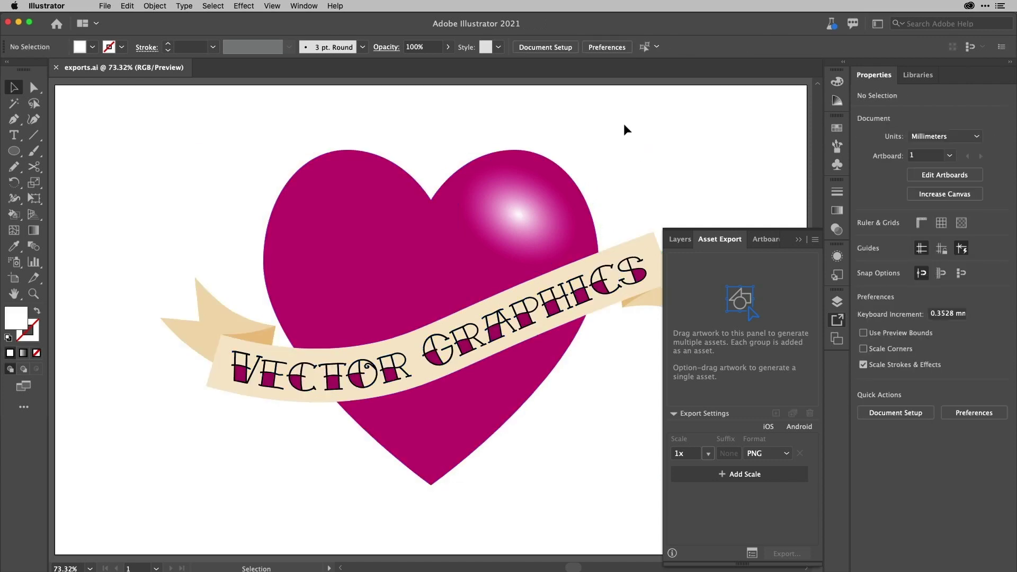
click(519, 200)
key(super+g)
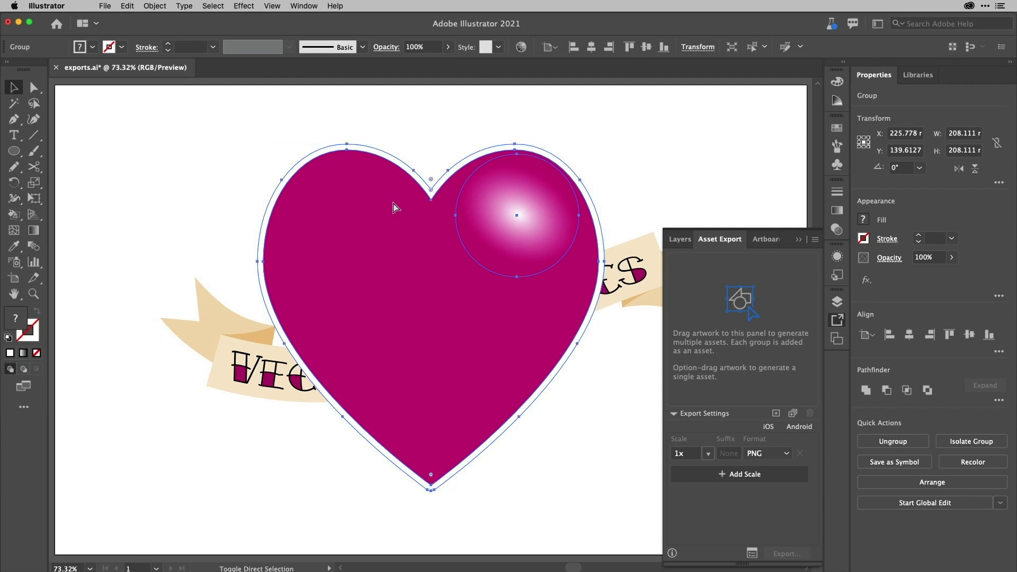
key(super+shift+bracketleft)
- Add the banner and heart as separate assets, plus the whole artwork combined
drag(544, 196, 738, 285)
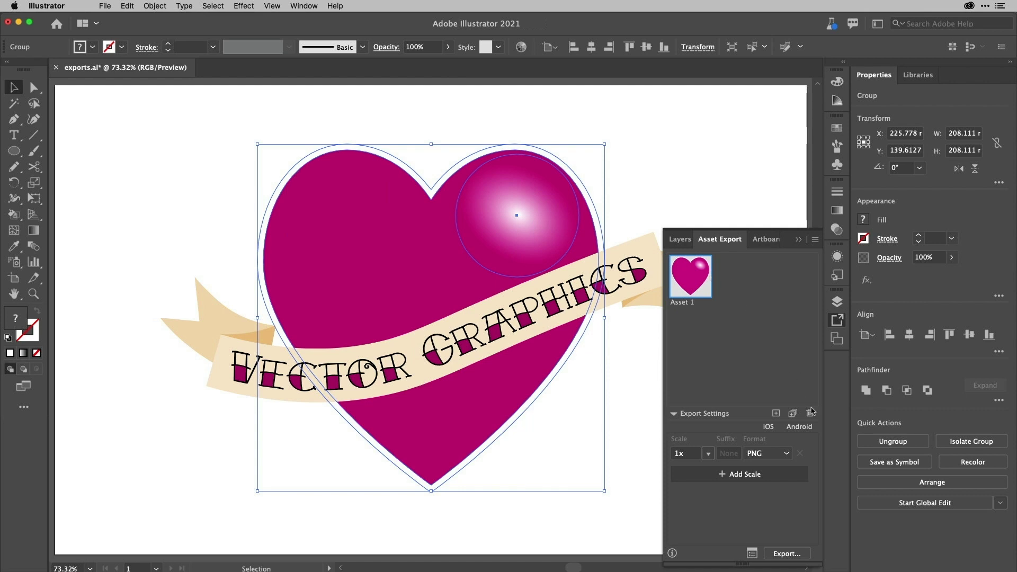
key(super+z)
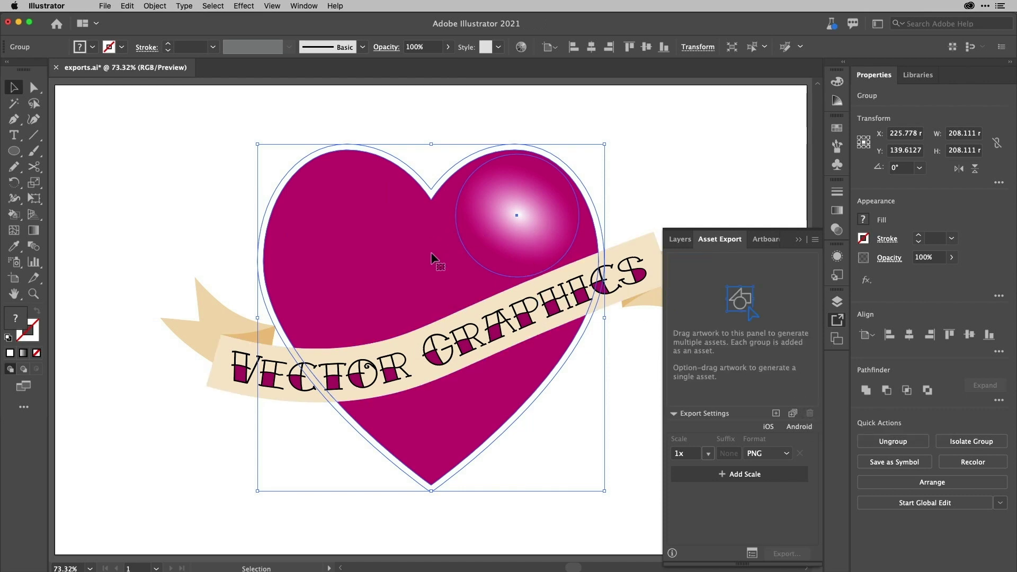
drag(152, 121, 460, 404)
drag(461, 405, 691, 296)
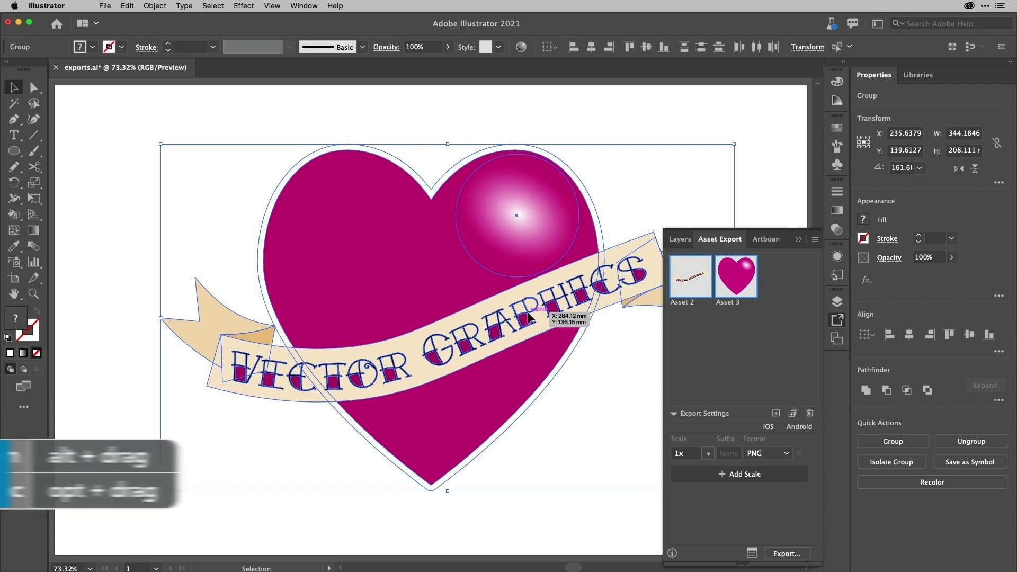
drag(529, 318, 789, 364)
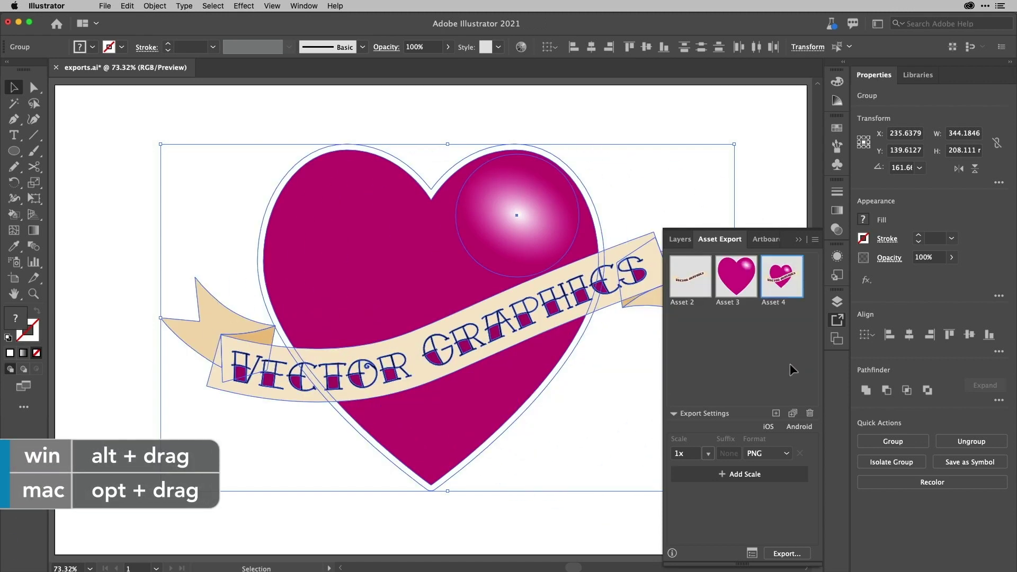
- Rename the three assets LuvVectors, Heart and Banner
double_click(772, 303)
text(Luv)
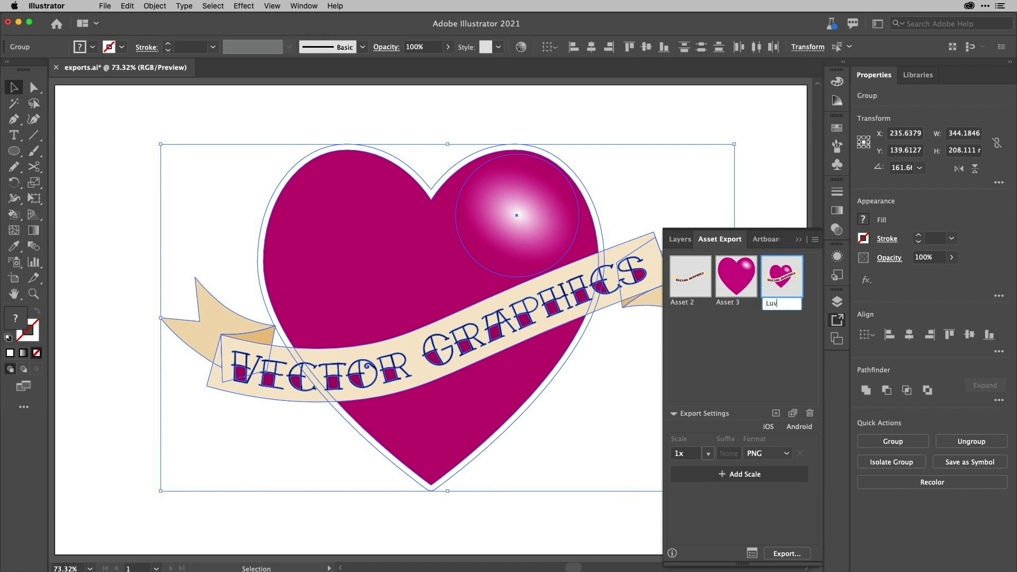
text(Vectors)
key(Return)
double_click(737, 303)
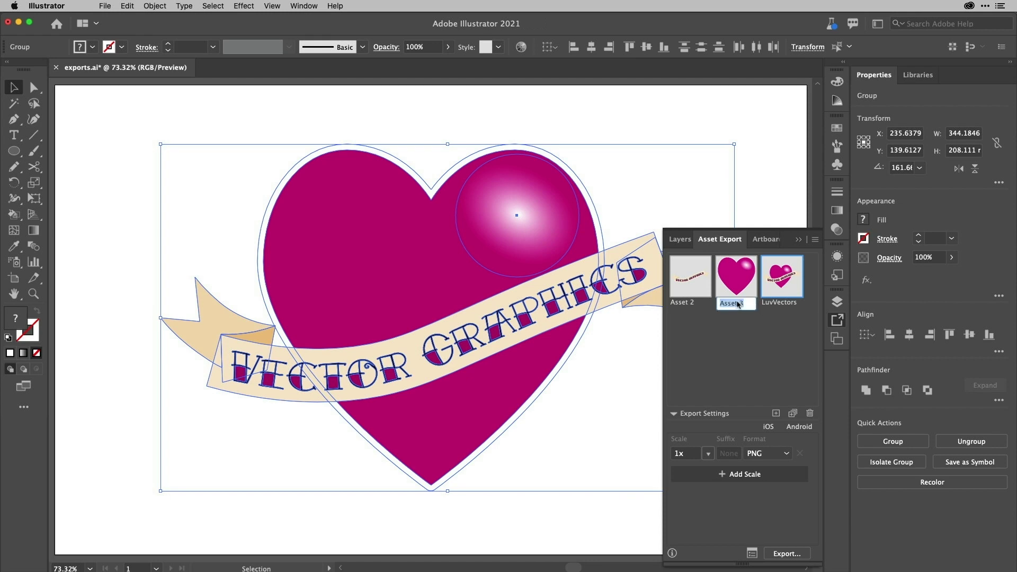
text(Heart)
key(Return)
double_click(686, 303)
text(B)
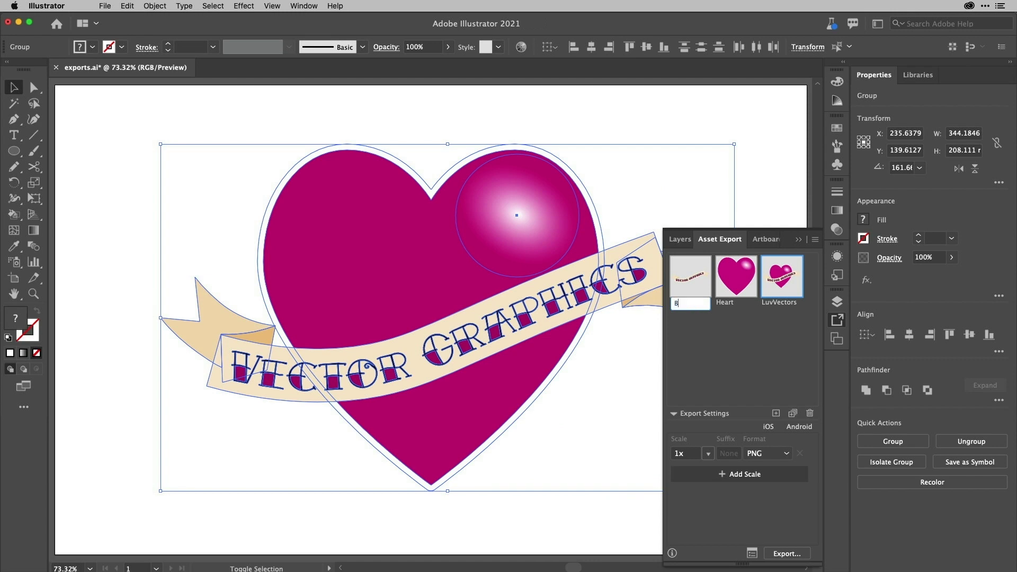
text(anner)
key(Return)
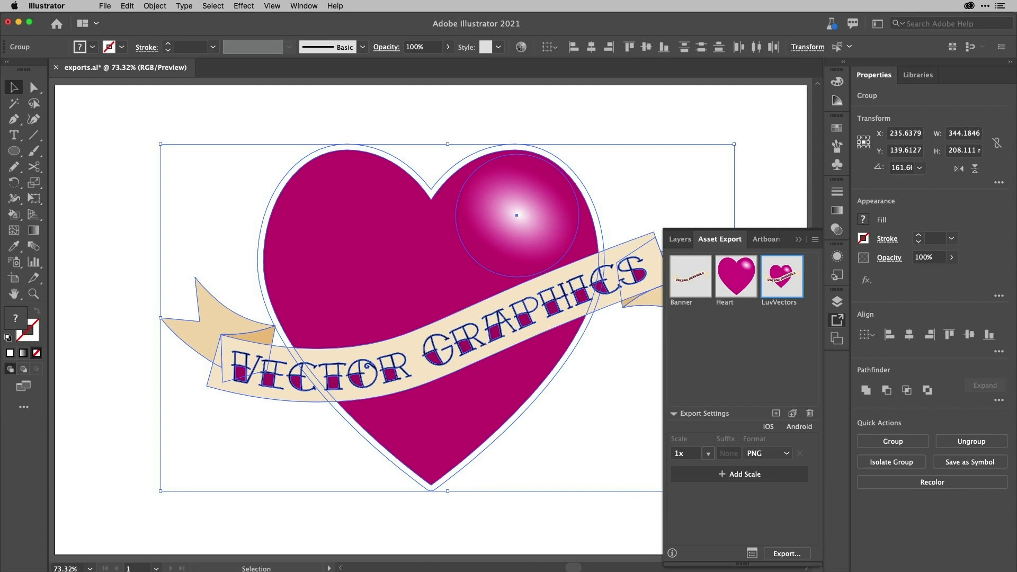
- Apply the iOS scale presets, then remove the SVG, 3x and 2x rows
click(767, 427)
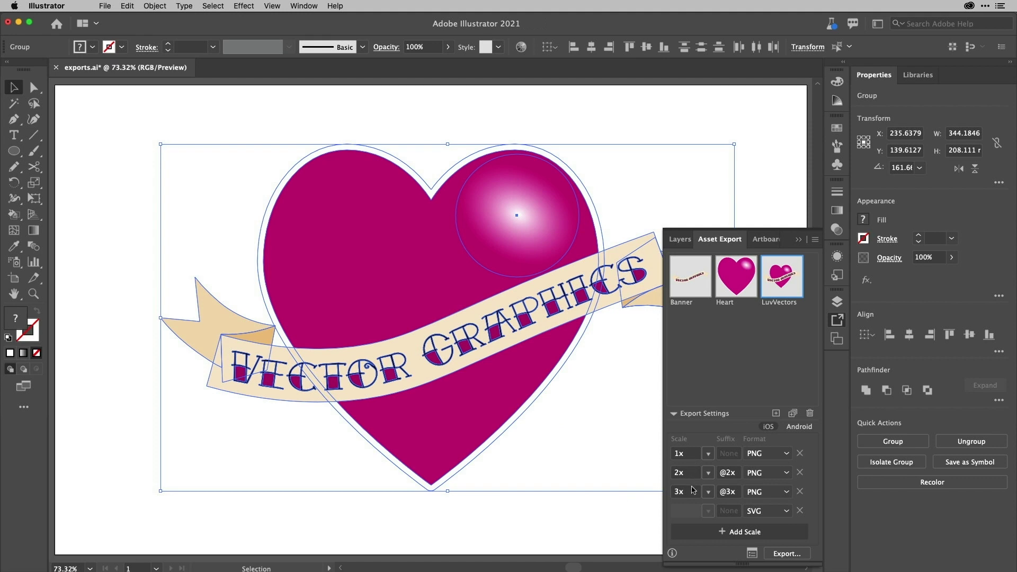
click(799, 510)
click(798, 491)
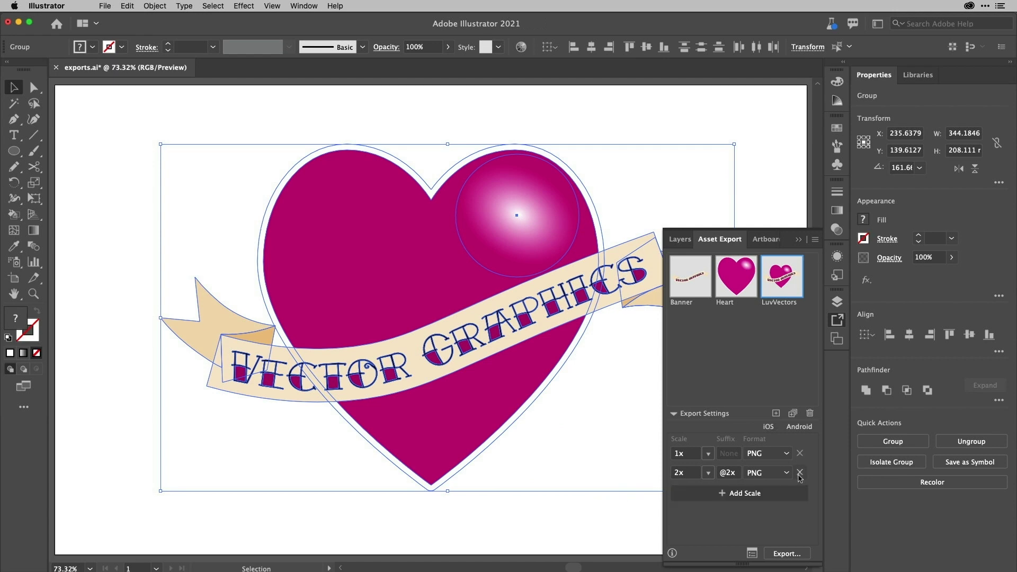
click(799, 473)
- Switch to the Android presets, PNG scales 0.75x ldpi through 4x xxxhdpi
click(794, 427)
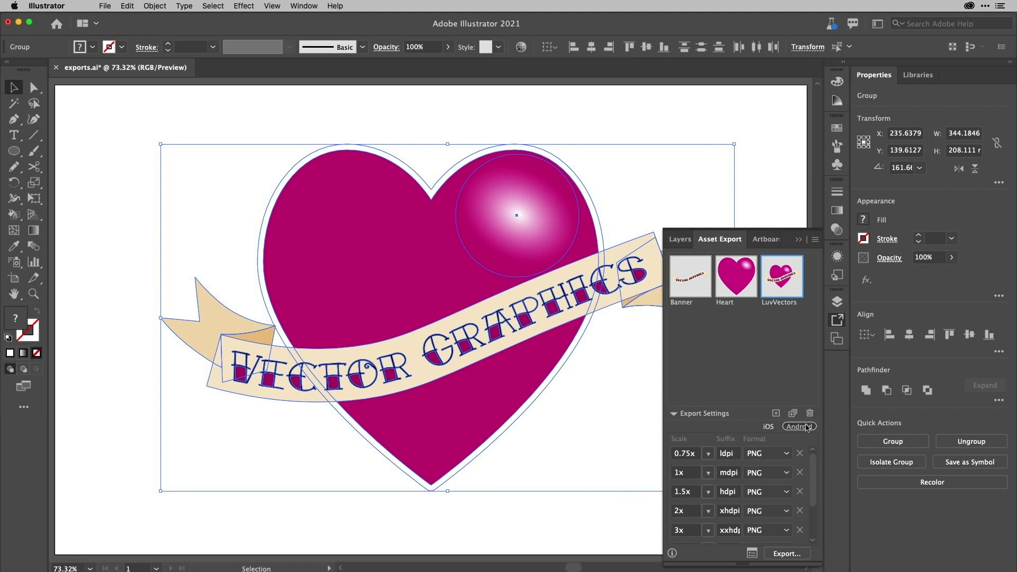
scroll(758, 476, down, 2)
scroll(758, 461, up, 2)
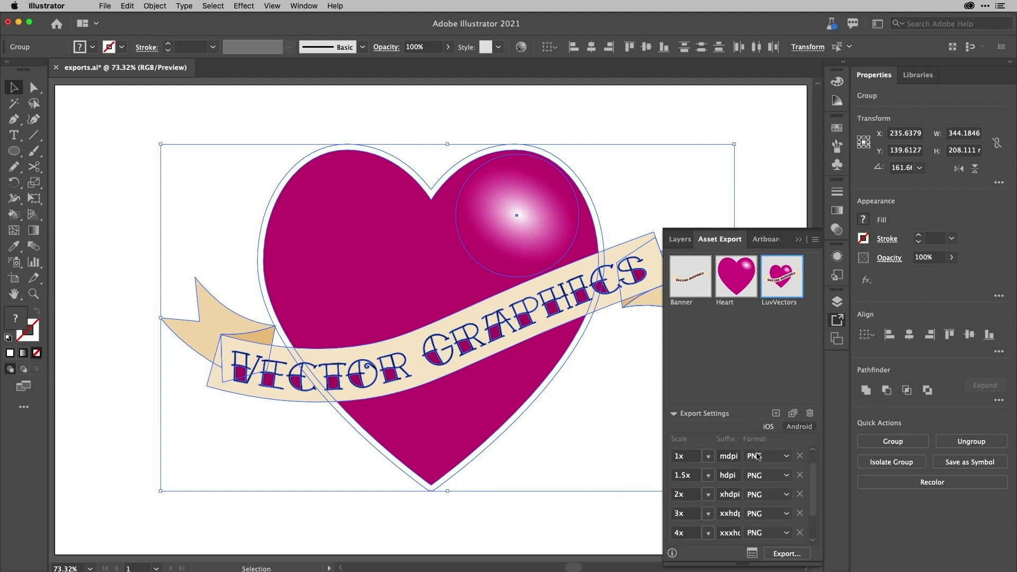
scroll(758, 456, down, 2)
scroll(758, 455, up, 2)
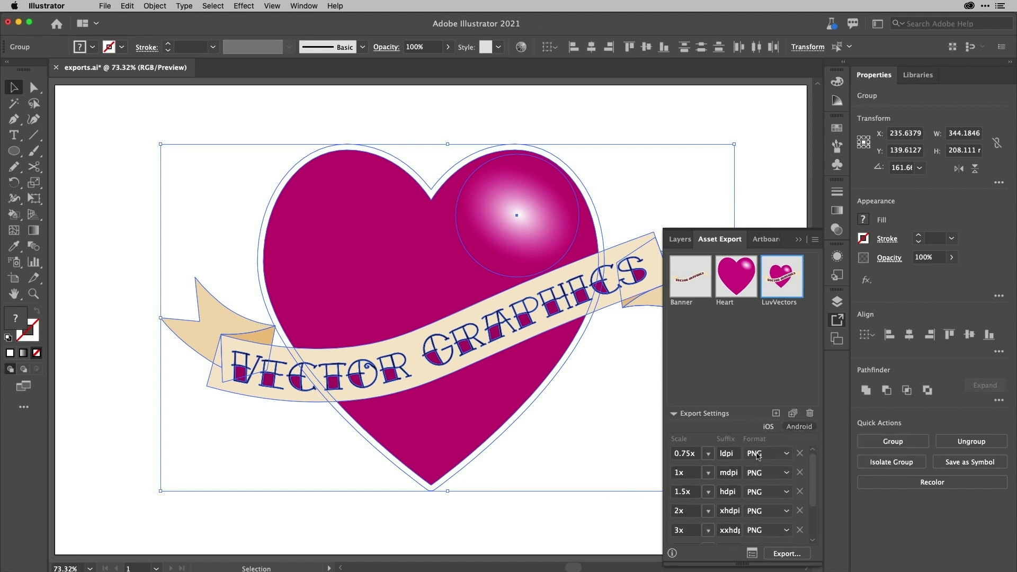
- Delete the SVG, 3x, 4x, 1.5x, 2x and 1x rows, keeping only 0.75x PNG
scroll(754, 502, down, 2)
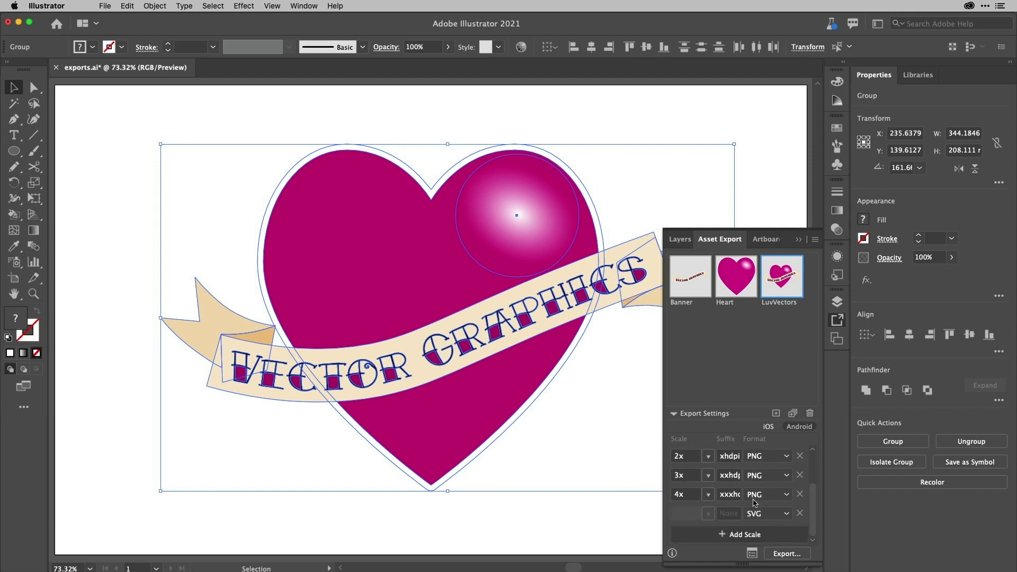
click(799, 513)
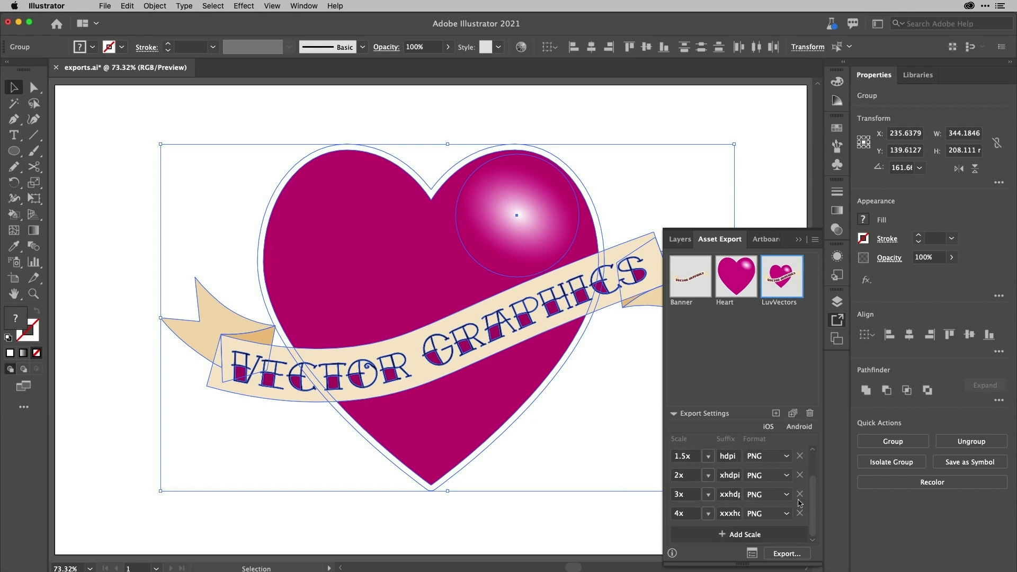
click(799, 494)
click(799, 513)
click(799, 494)
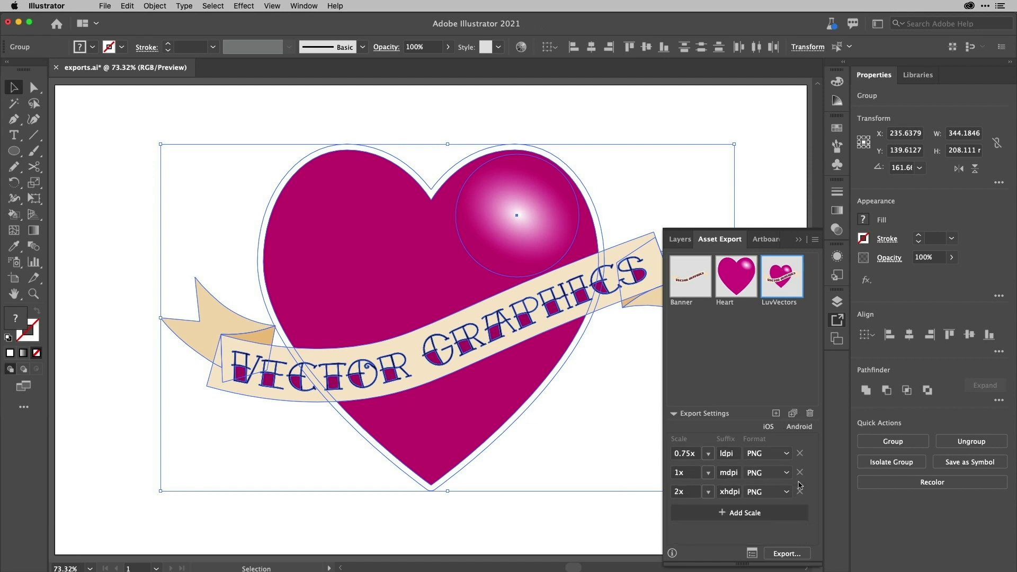
click(799, 491)
click(799, 472)
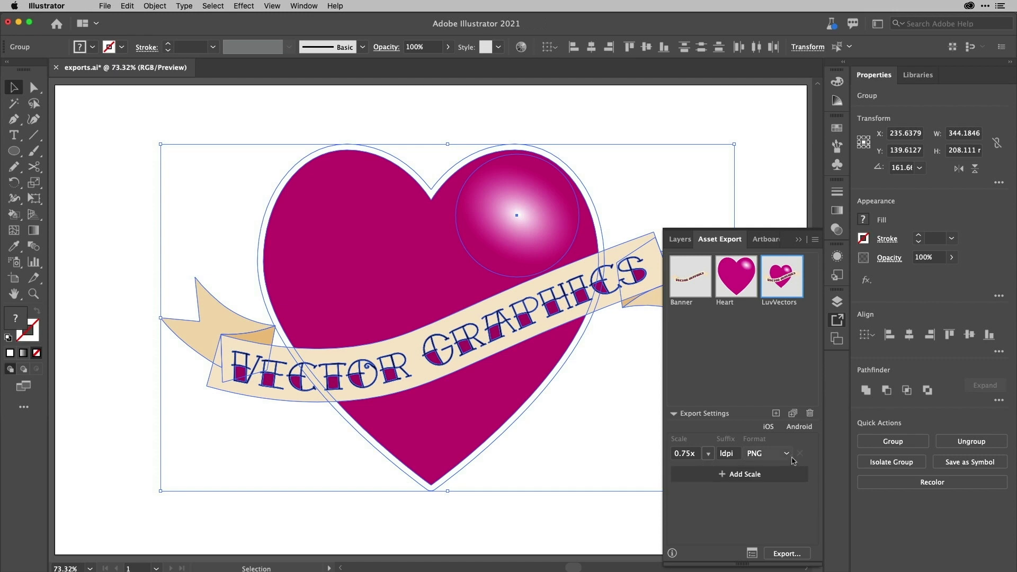
click(786, 454)
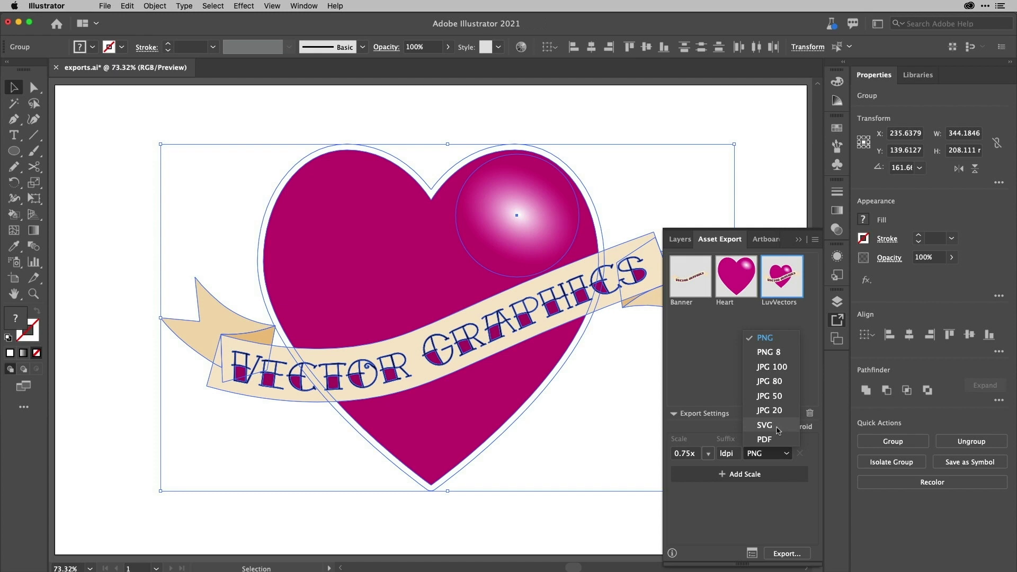
- Change the remaining PNG scale to 1x and add a second scale at 4x
click(813, 448)
click(708, 453)
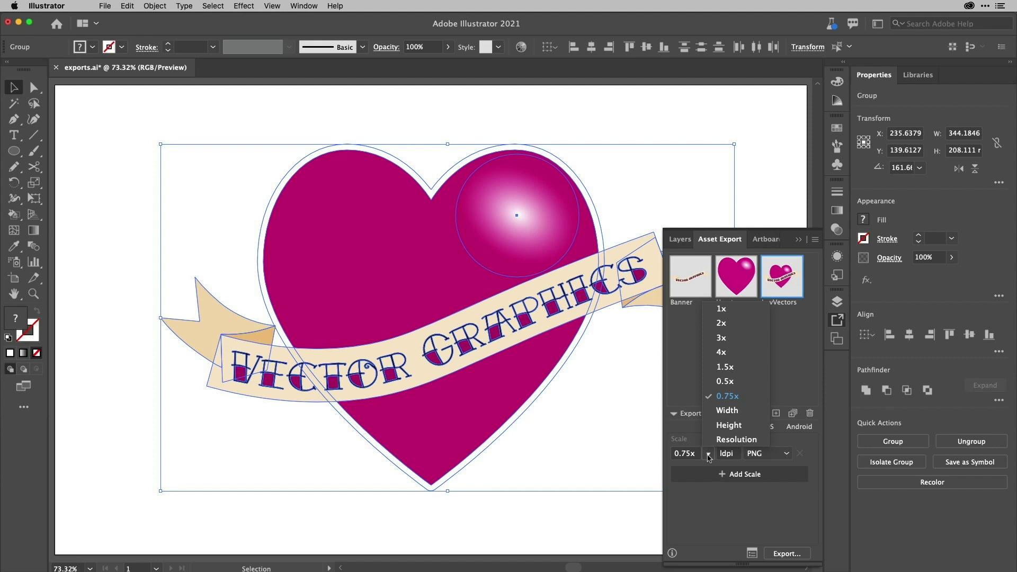
click(729, 311)
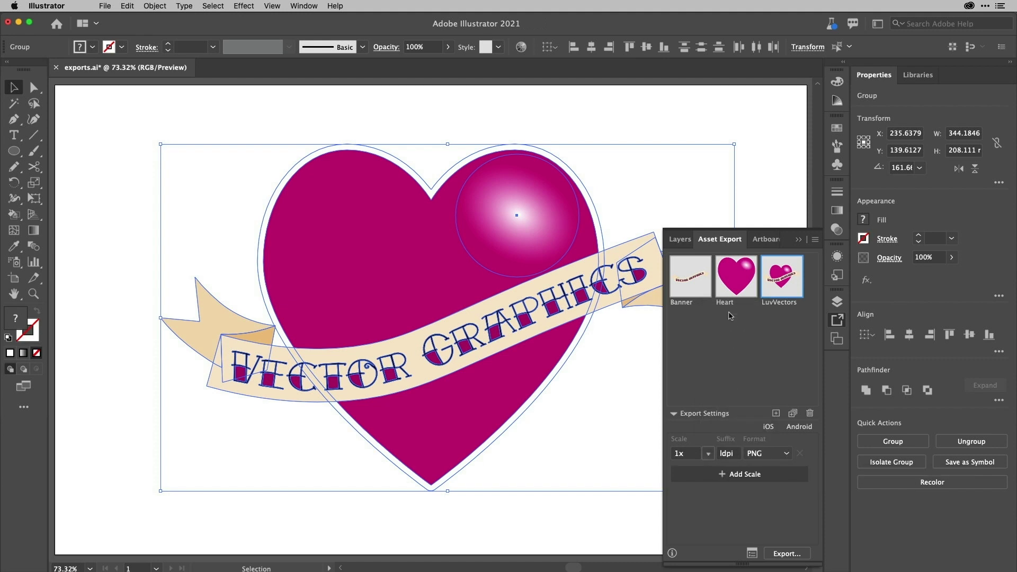
click(754, 479)
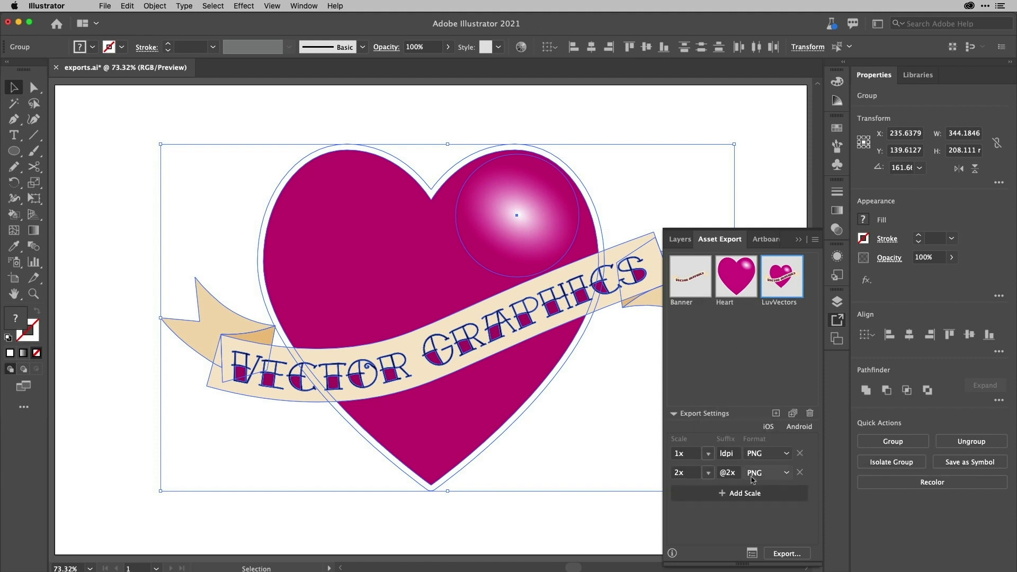
click(709, 472)
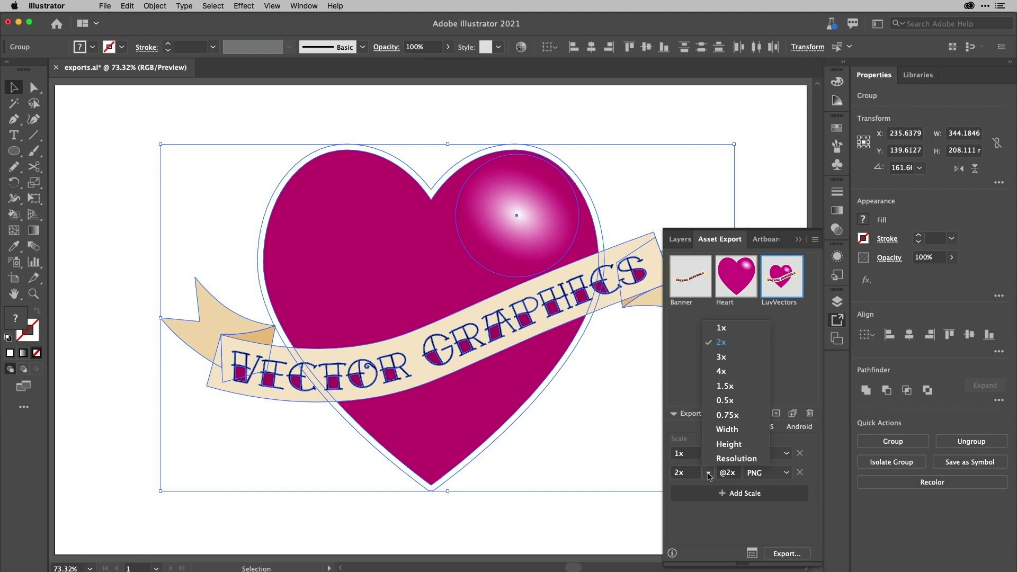
click(719, 372)
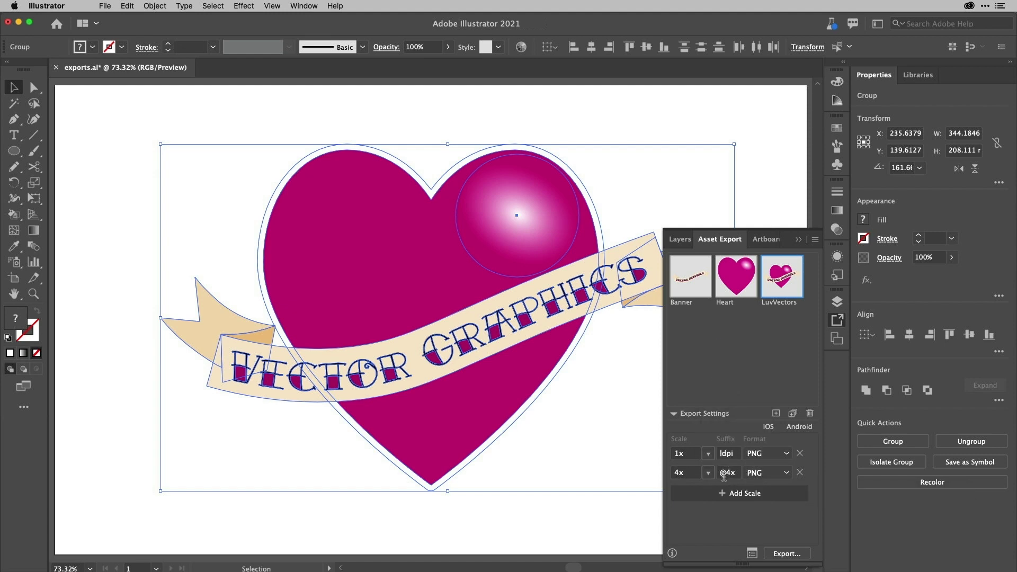
click(719, 453)
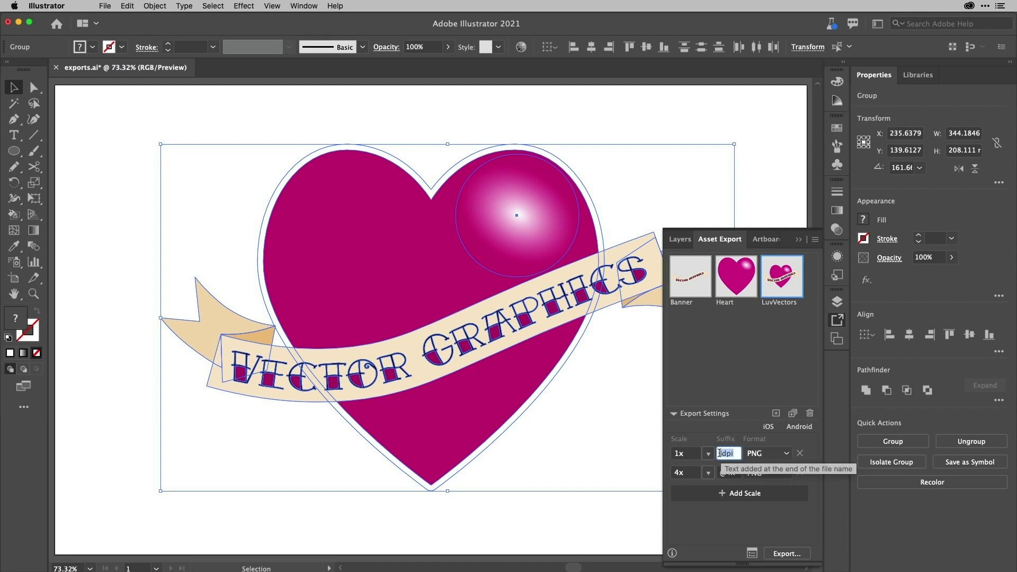
text(@1)
key(BackSpace)
key(BackSpace)
text(1x)
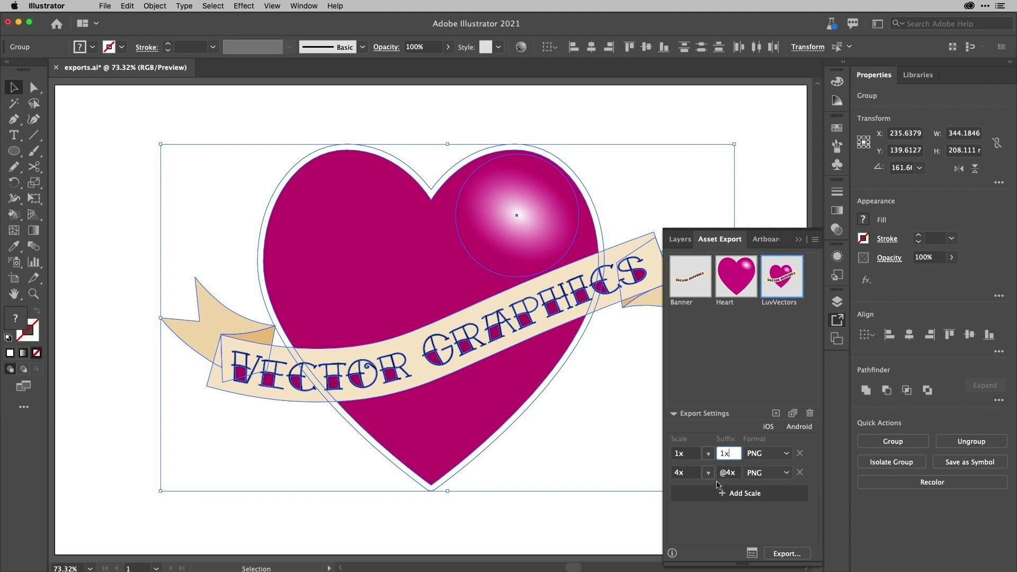
click(720, 453)
text(@)
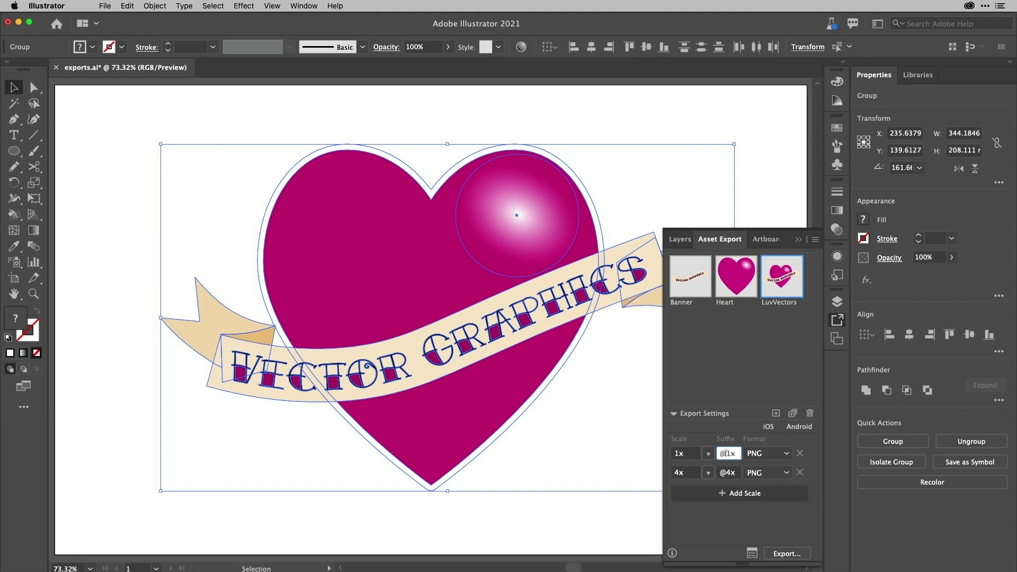
- Add a third export row using the SVG format
click(735, 492)
click(781, 491)
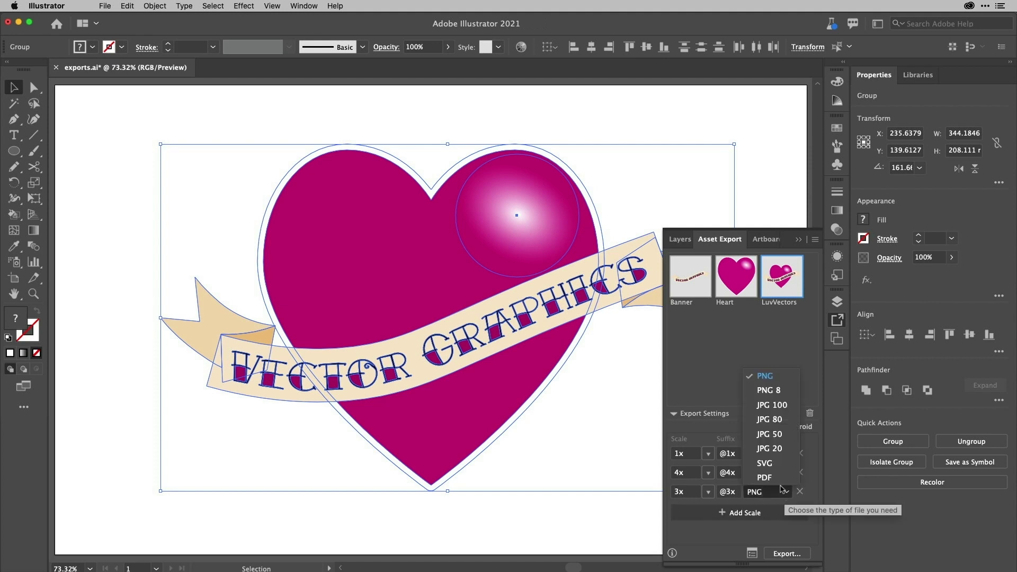
click(778, 463)
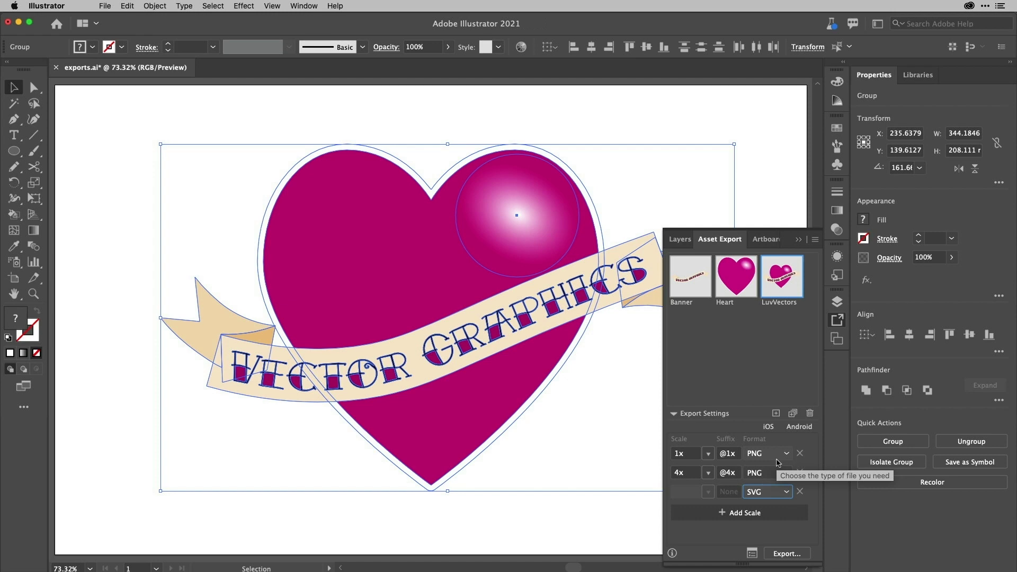
- Export LuvVectors to Chapter_23 and enable Open Location After Export
click(792, 552)
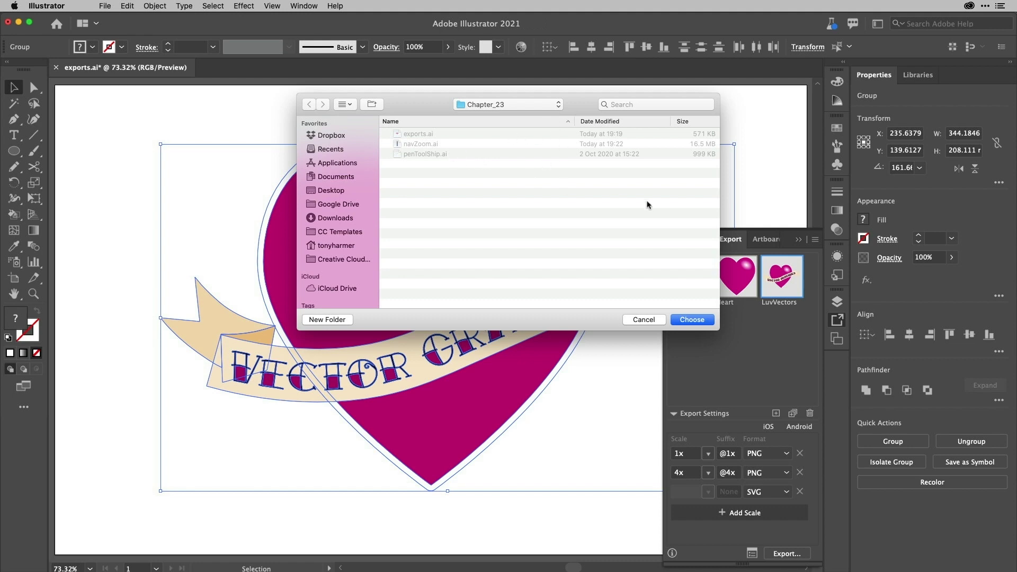
click(691, 320)
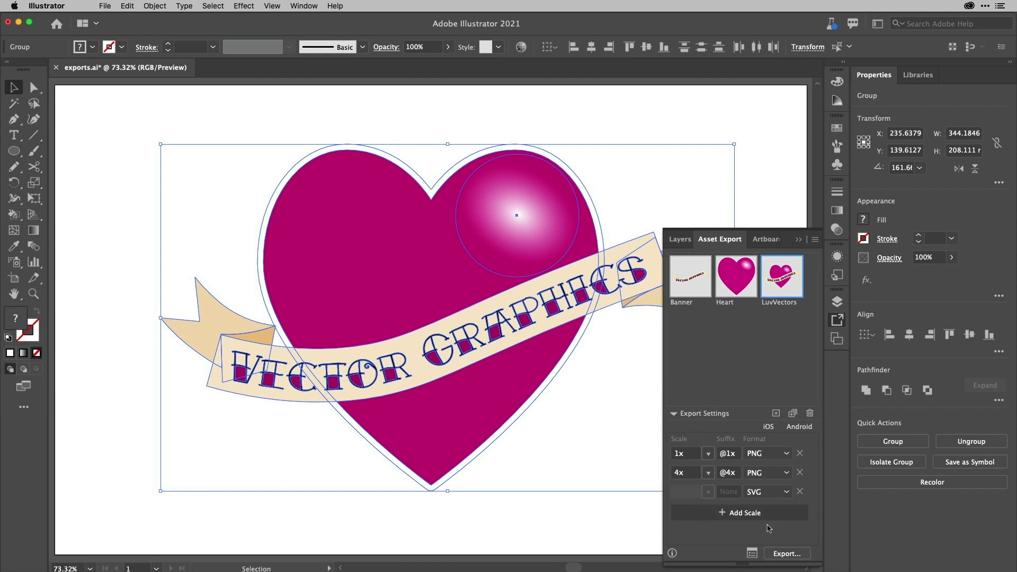
click(815, 240)
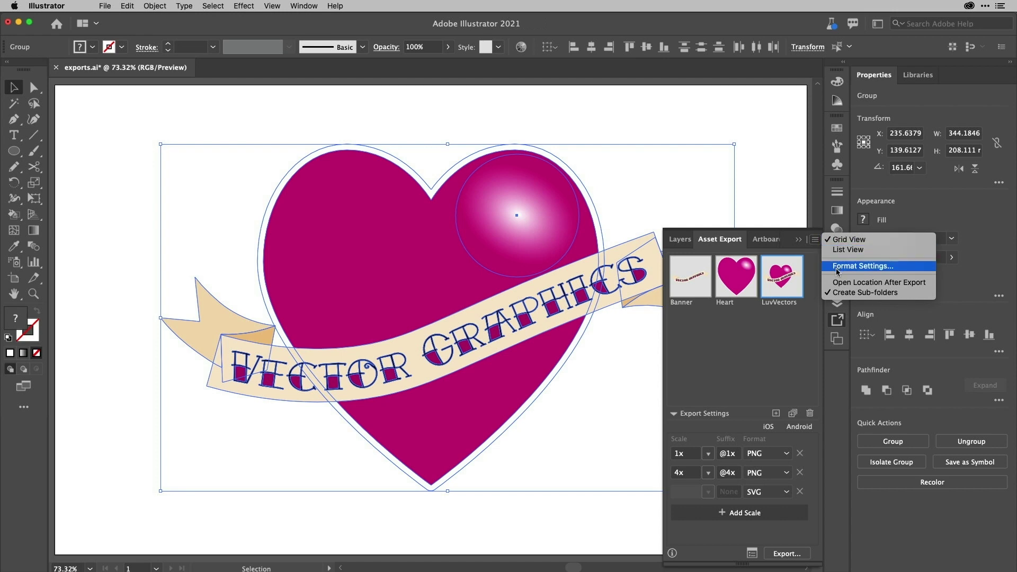
click(775, 355)
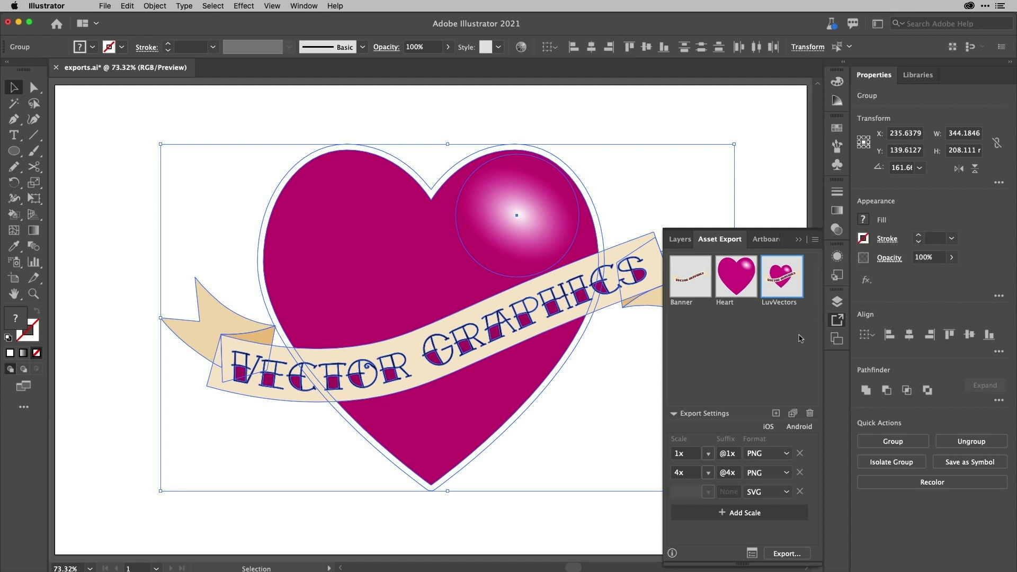
click(815, 240)
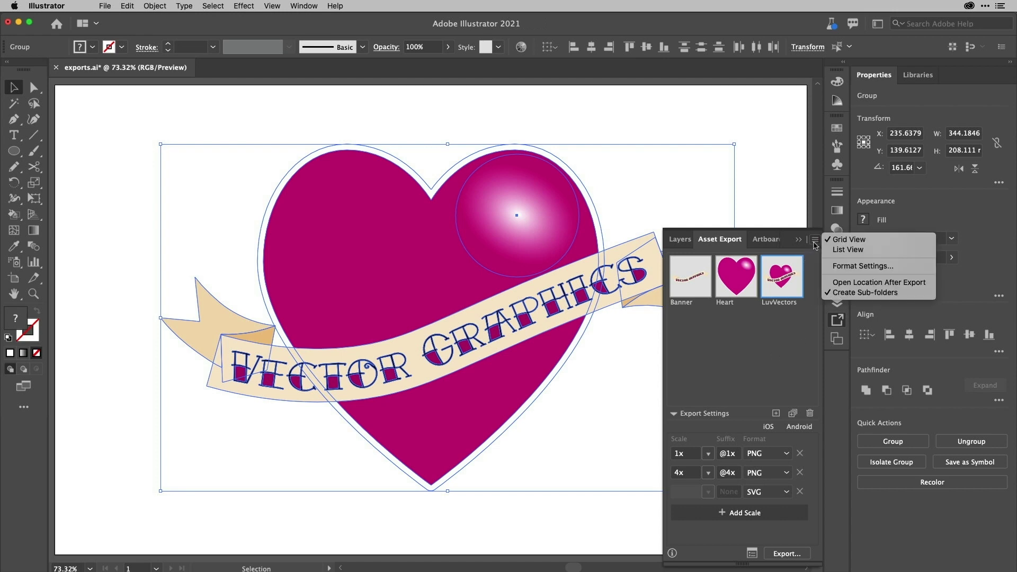
click(824, 296)
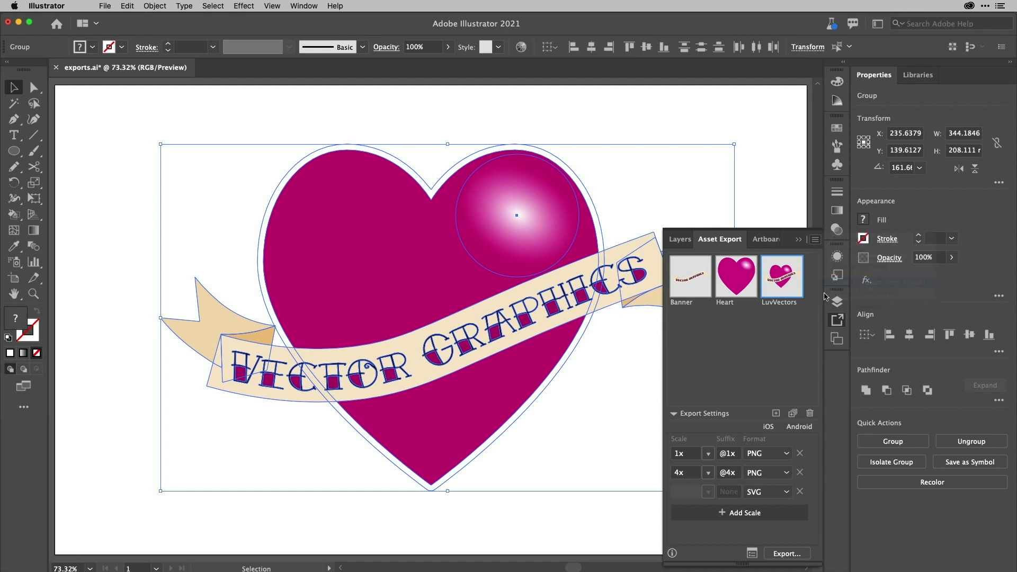
- Check the 1x and SVG sub-folders, cancel, then launch Export for Screens
click(789, 554)
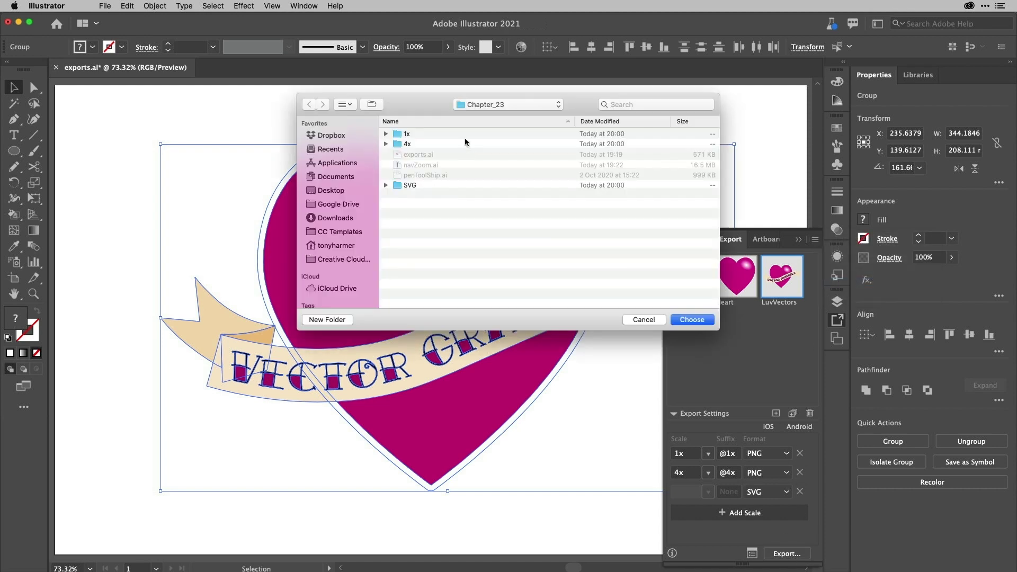
drag(424, 104, 360, 189)
click(325, 223)
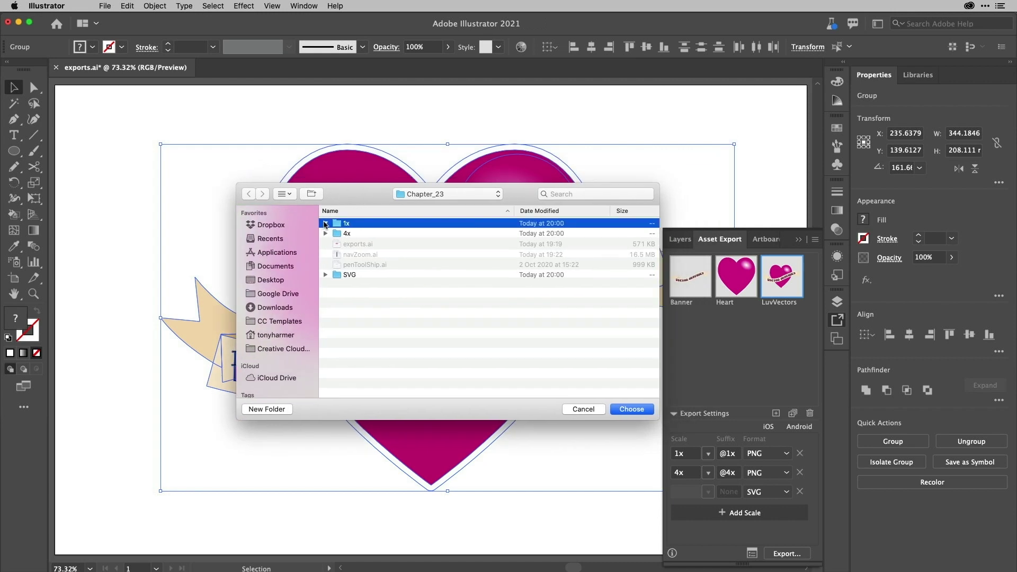
click(325, 223)
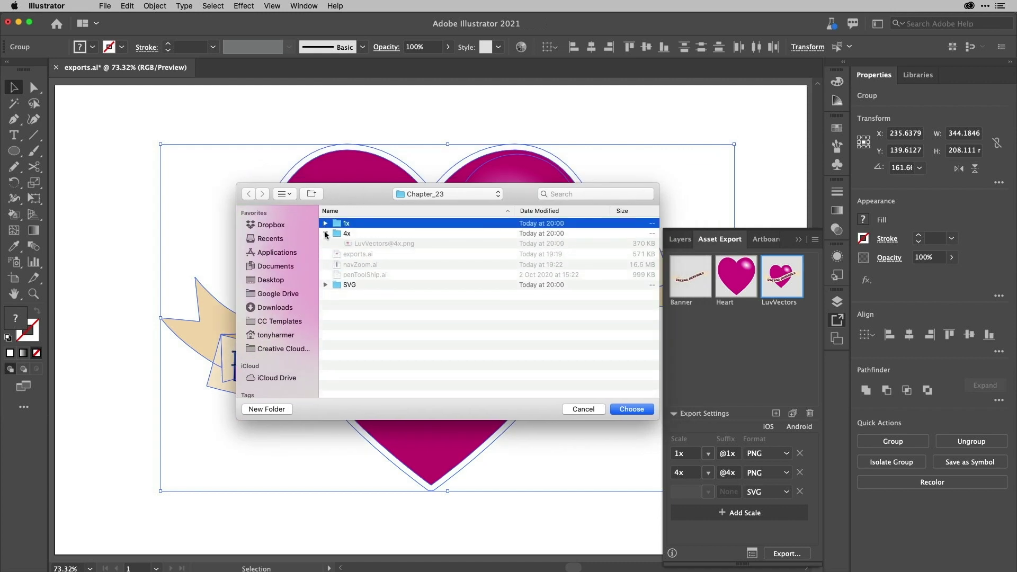
click(329, 276)
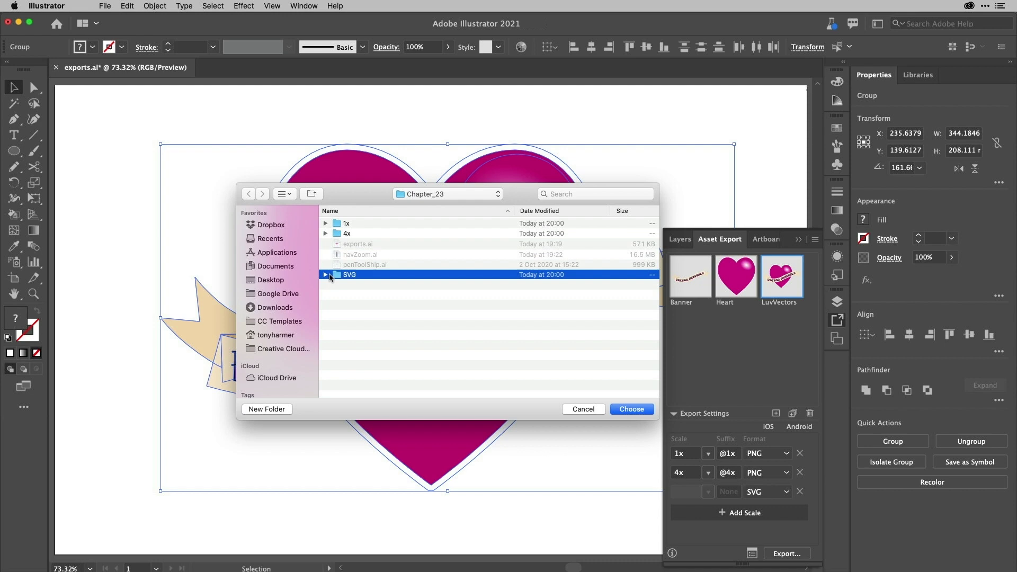
click(325, 275)
click(325, 274)
click(583, 410)
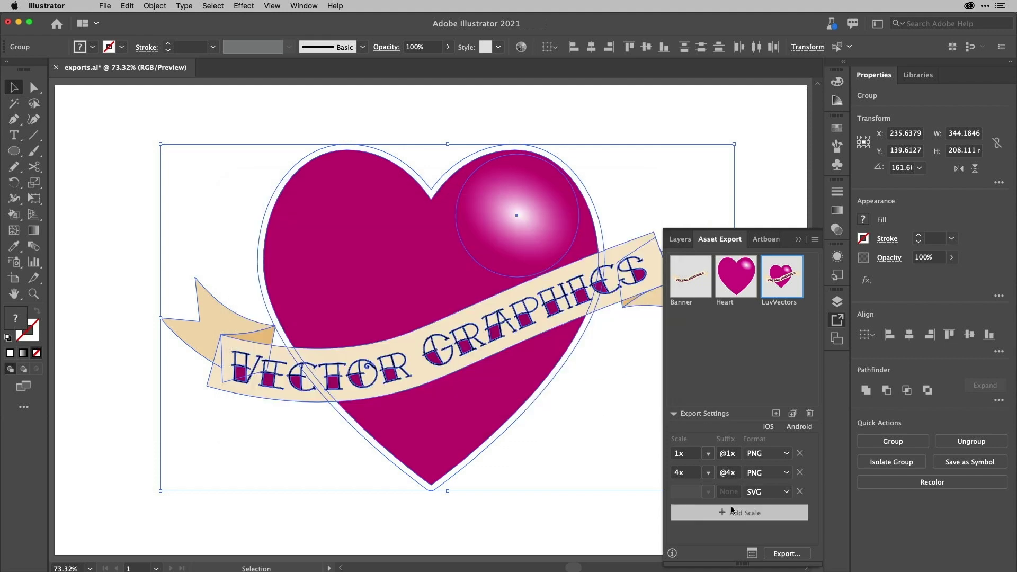
click(752, 553)
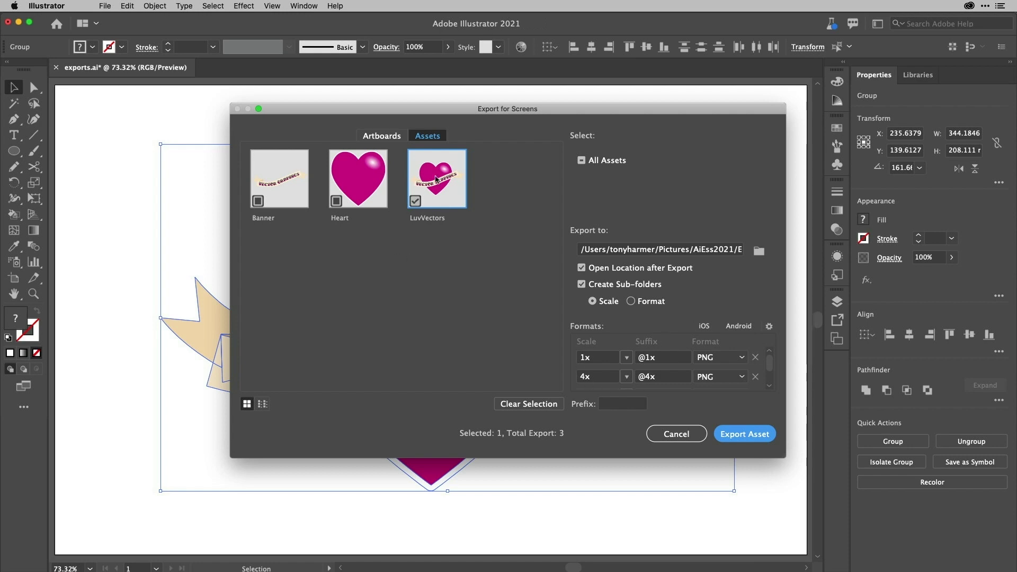
- Show the Artboards tab with Artboard 1 set to one 1x PNG export
click(387, 136)
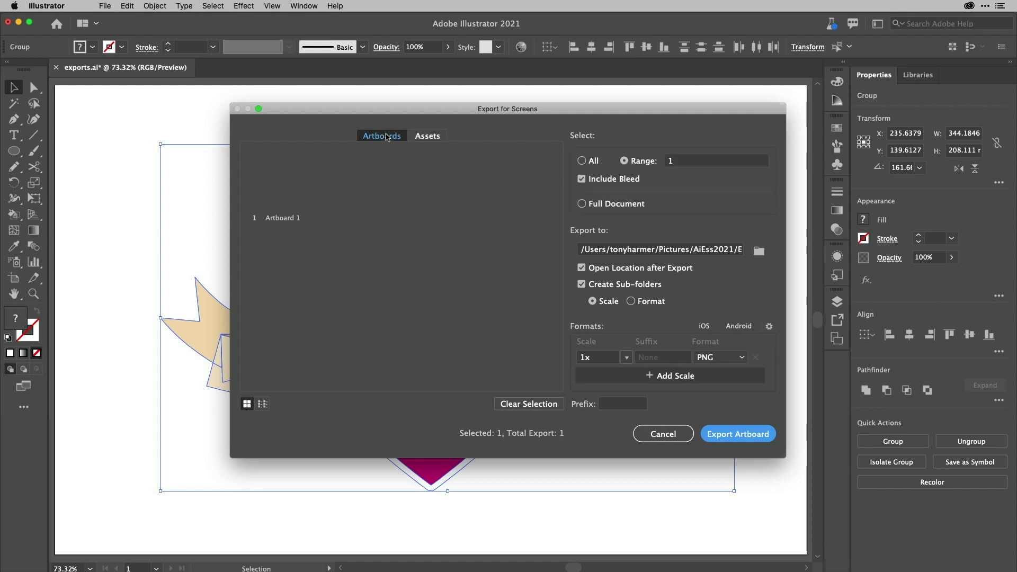